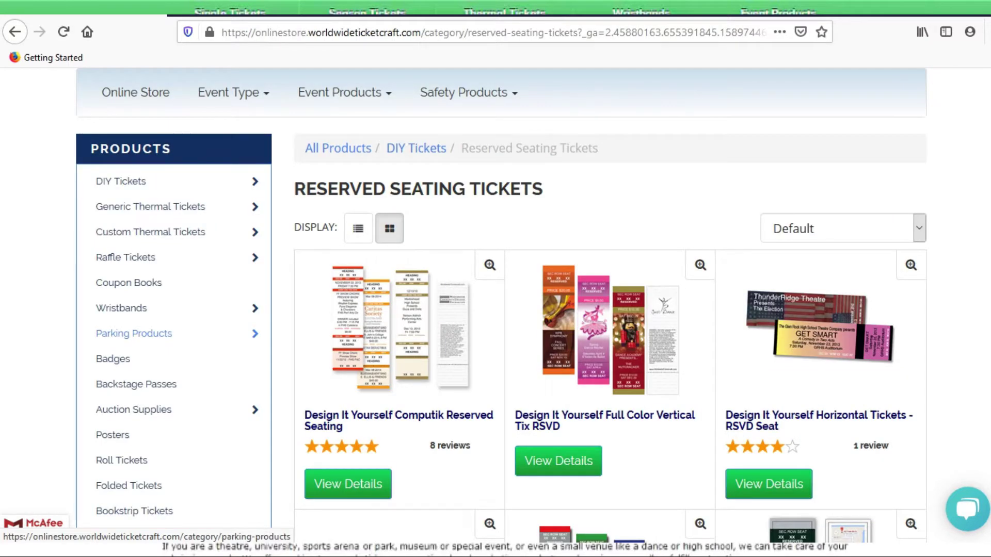
Open the Design It Yourself Computik Reserved Seating product and download its sample seating spreadsheet.
left_click(348, 485)
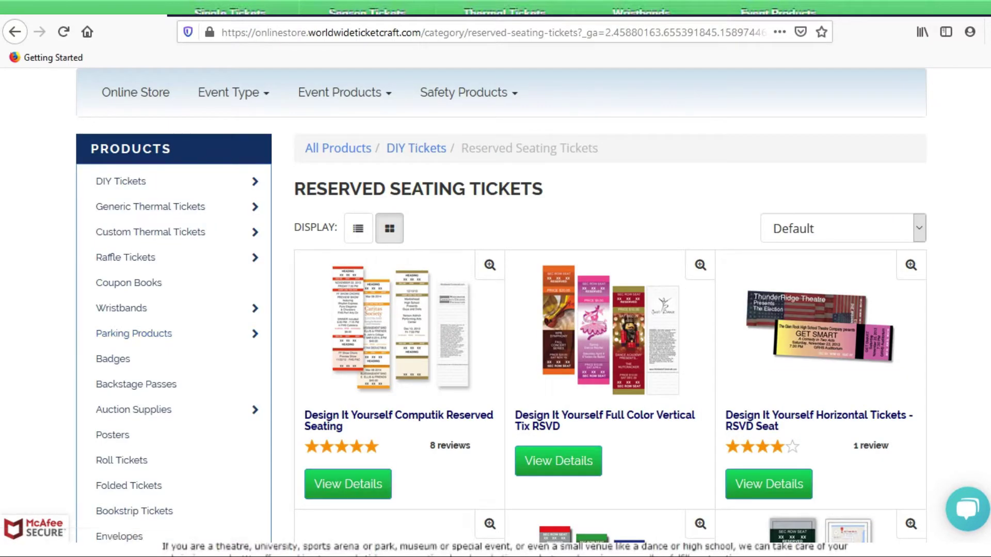
scroll(495, 310, "down", 5)
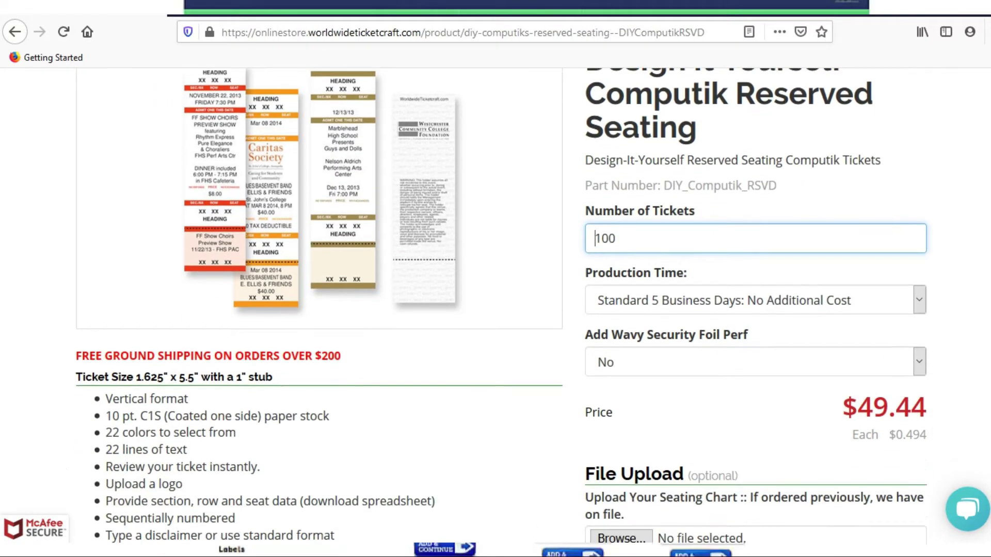
scroll(310, 310, "down", 8)
left_click_drag(115, 310, 313, 311)
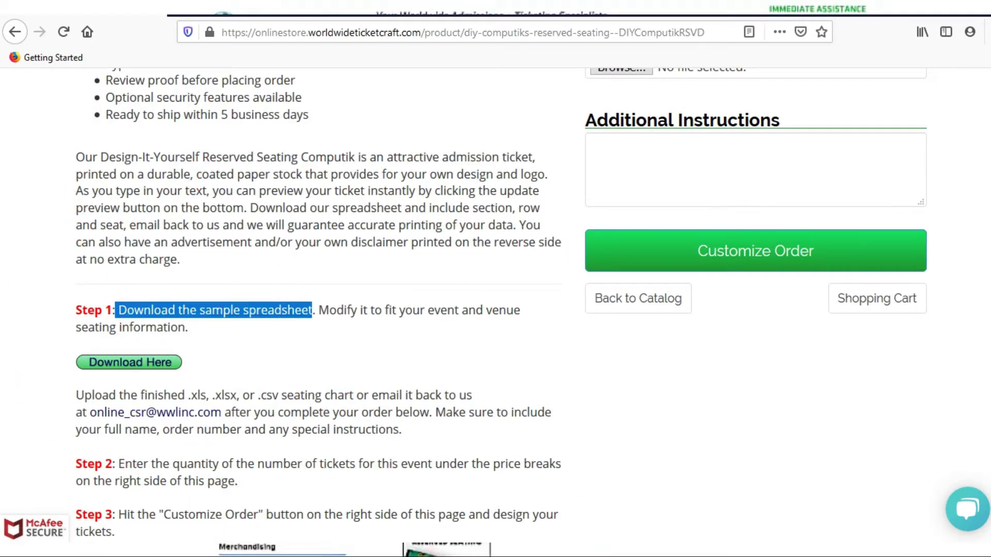
left_click(129, 362)
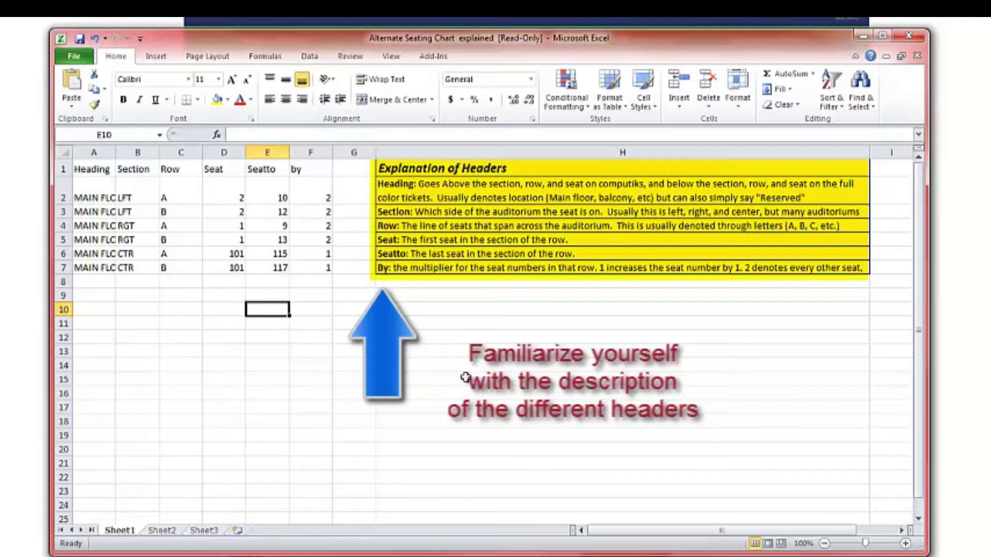
Review the Heading, Section, Row, Seat, Seatto and by column headers against their explanations in the sample sheet.
left_click(106, 180)
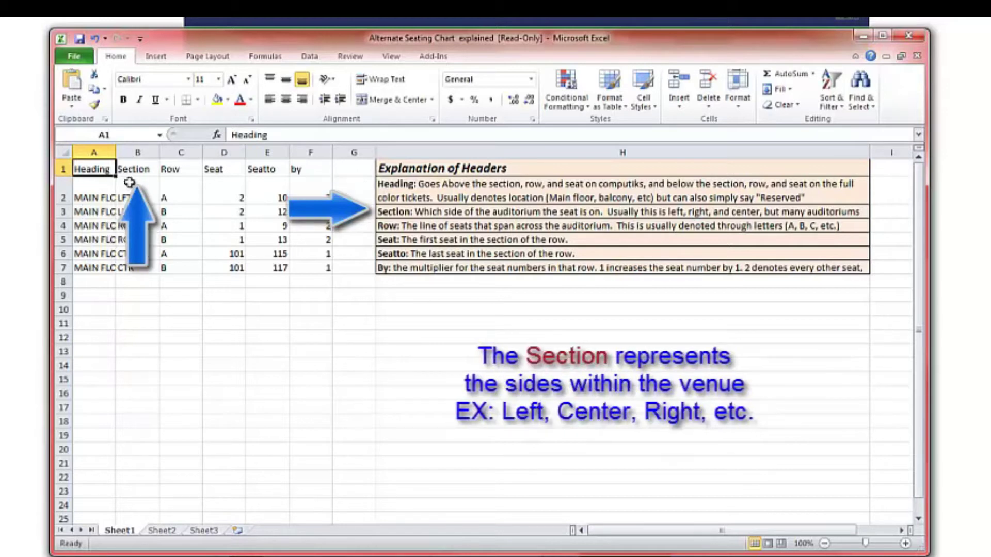
left_click(154, 169)
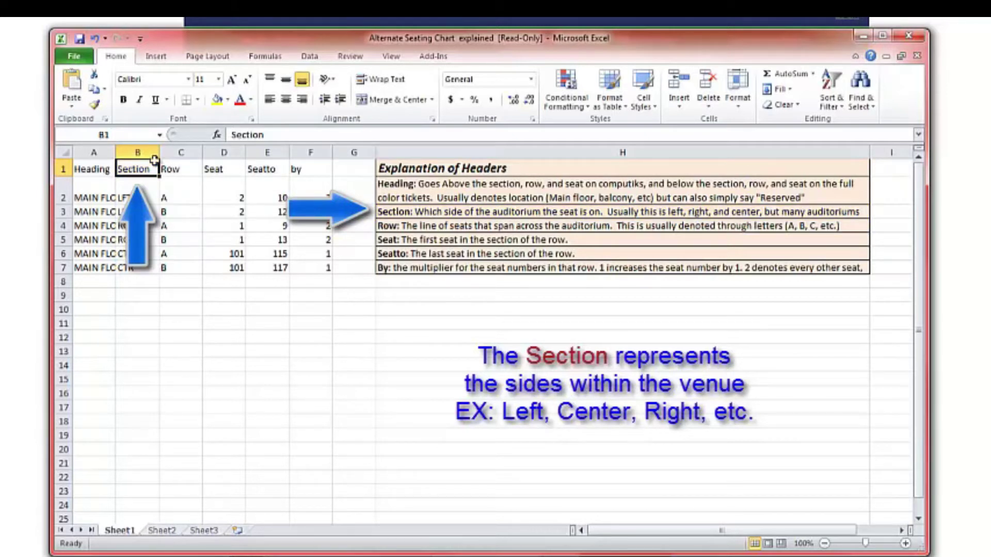
left_click(198, 173)
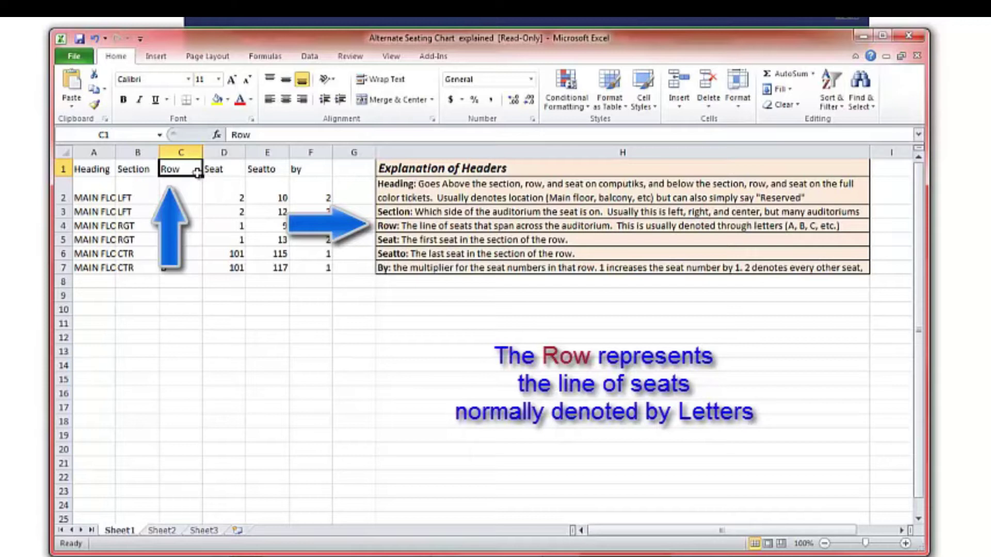
left_click(238, 169)
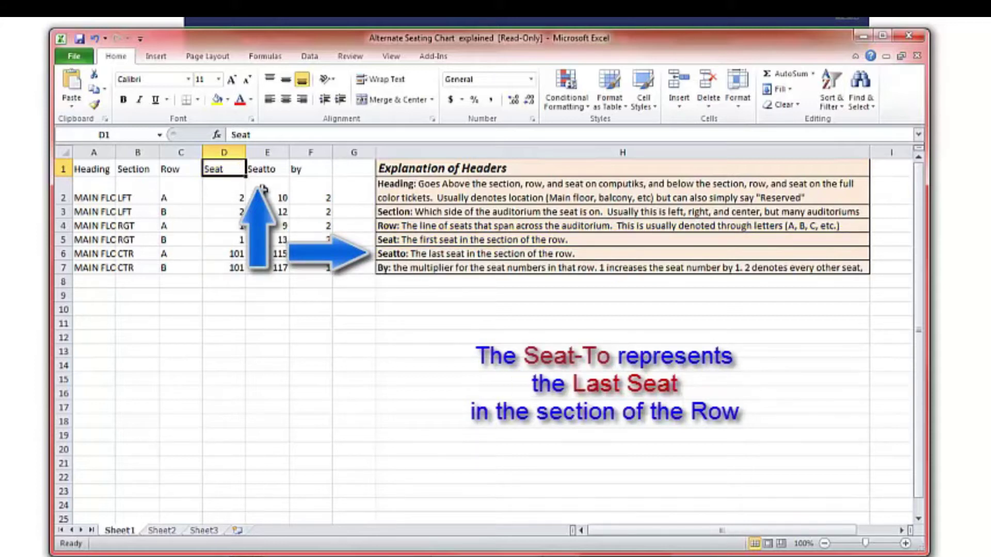
left_click(285, 170)
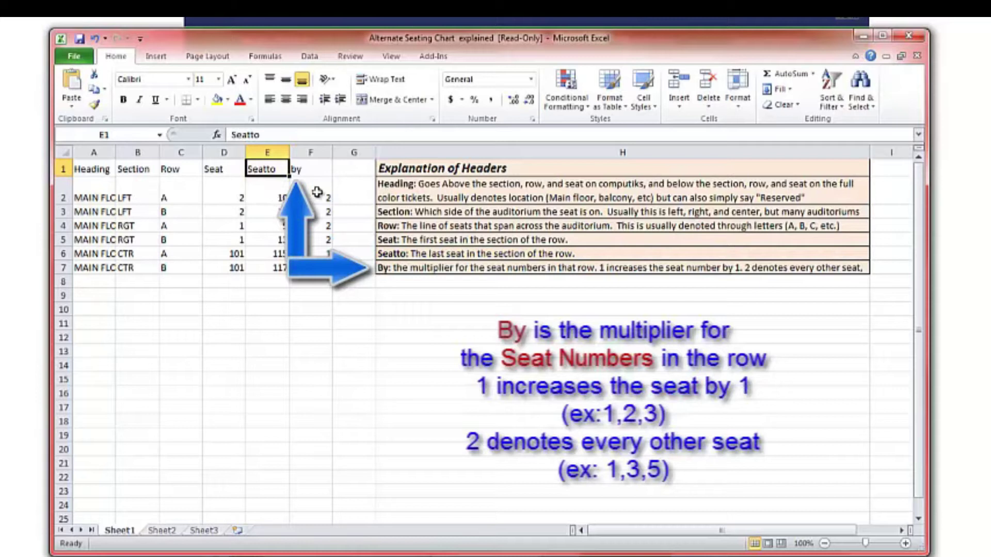
left_click(325, 165)
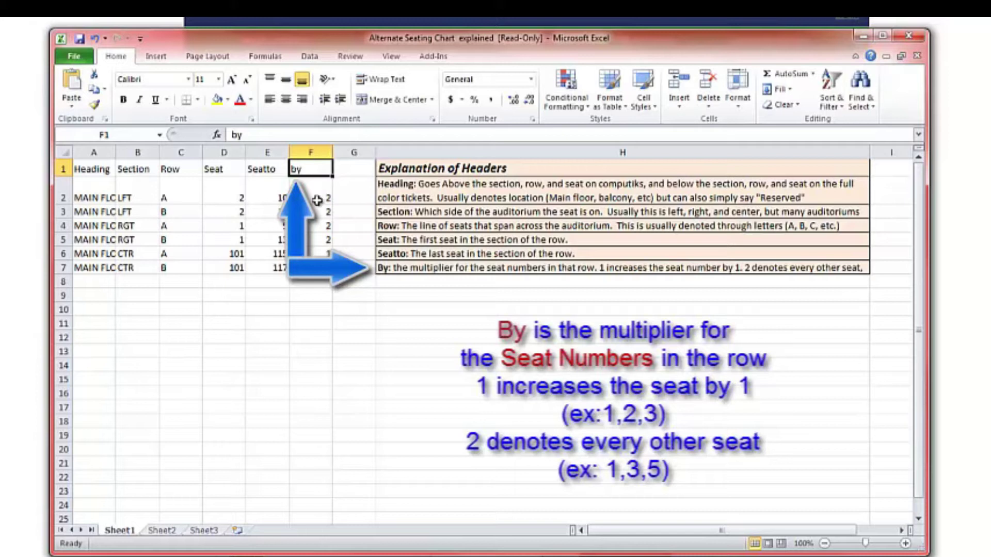
Narrow the spreadsheet window to fit beside the venue seating chart and clear the example seat data in A2:F7.
left_click_drag(927, 250, 404, 233)
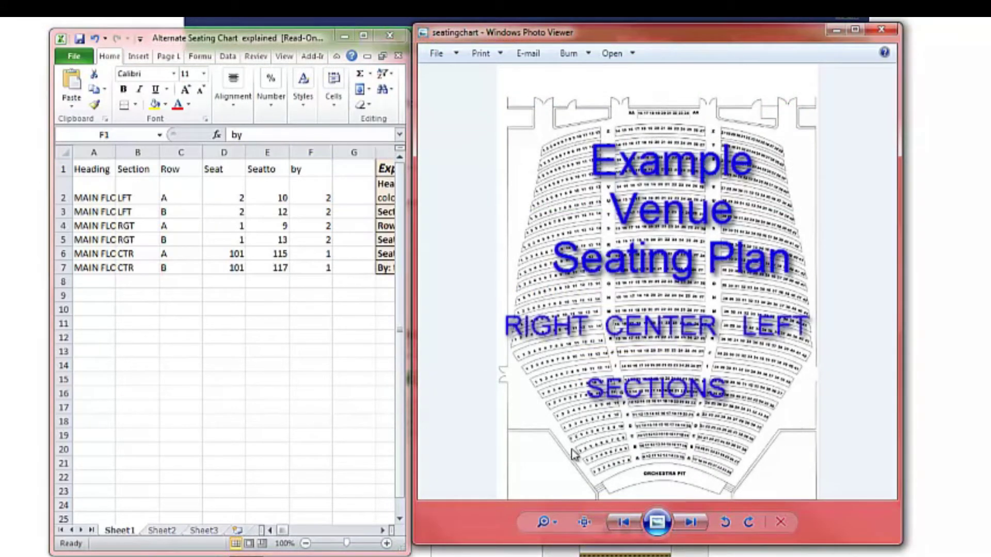
left_click_drag(91, 174, 563, 276)
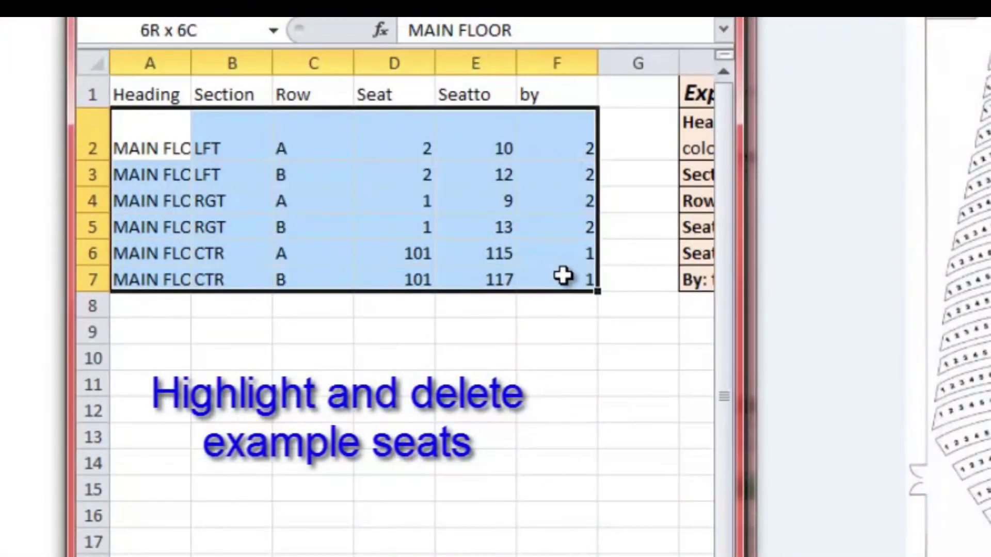
right_click(564, 264)
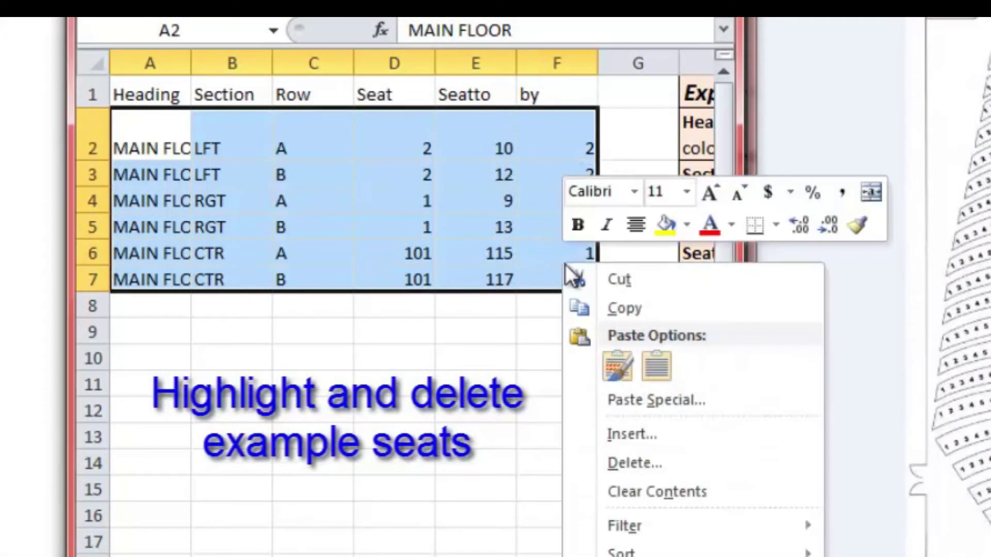
left_click(639, 493)
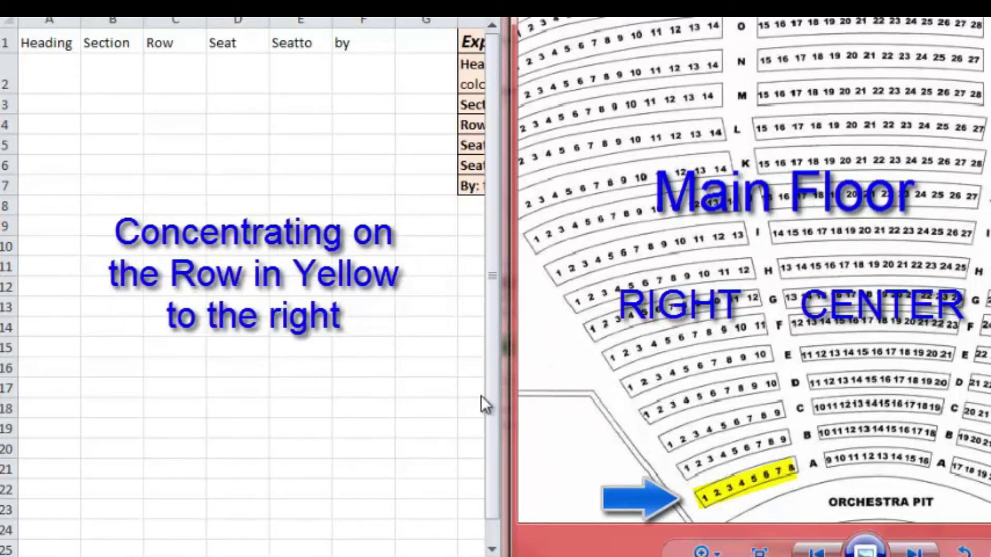
Fill in the first seating entry in row 2 with heading Main Floor, section Right and row A.
left_click(71, 83)
type("Mai")
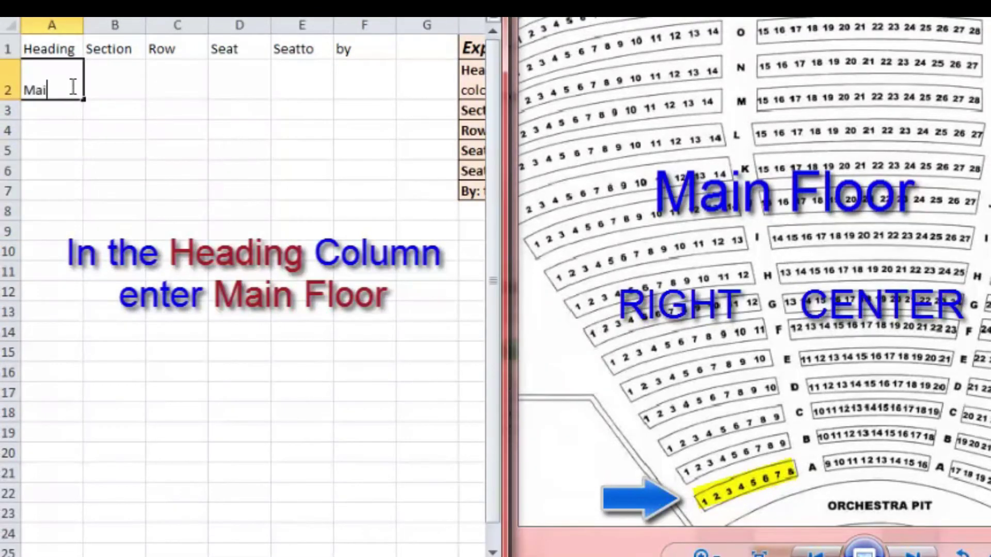
type("n Floor")
left_click(128, 87)
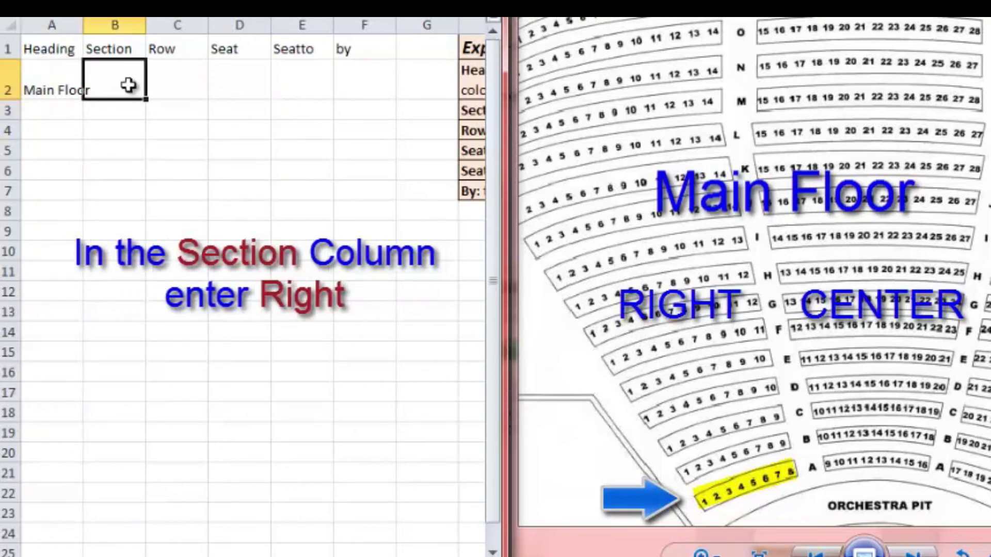
type("Right")
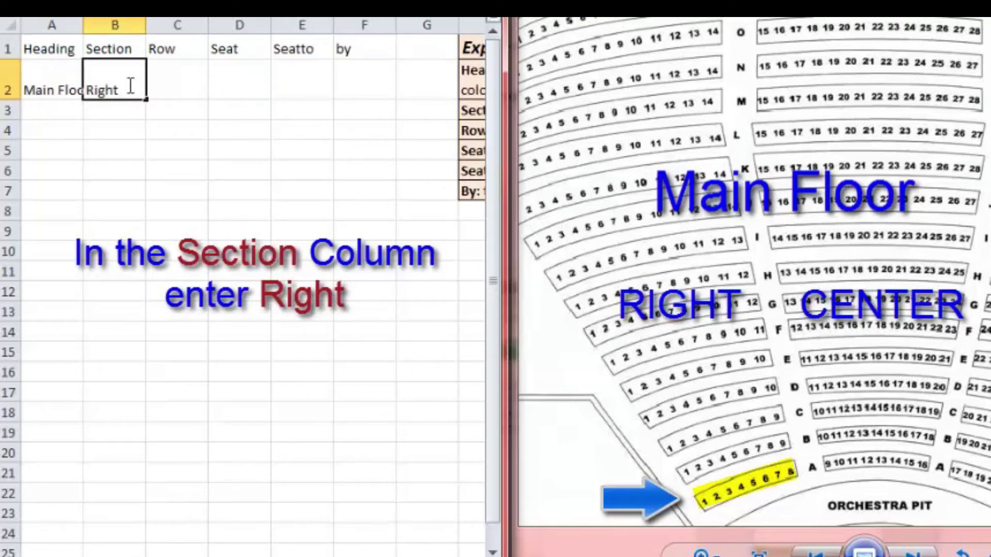
left_click(173, 87)
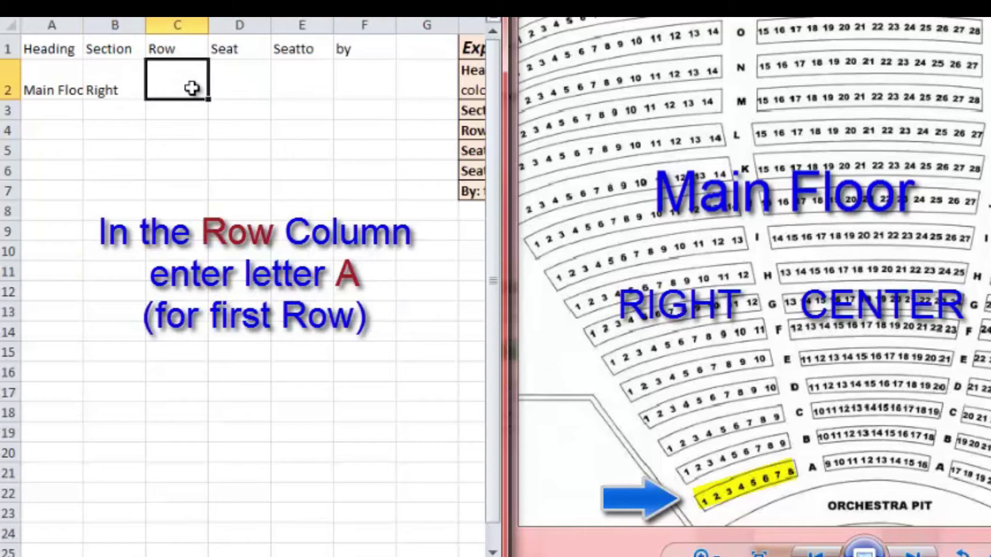
type("A")
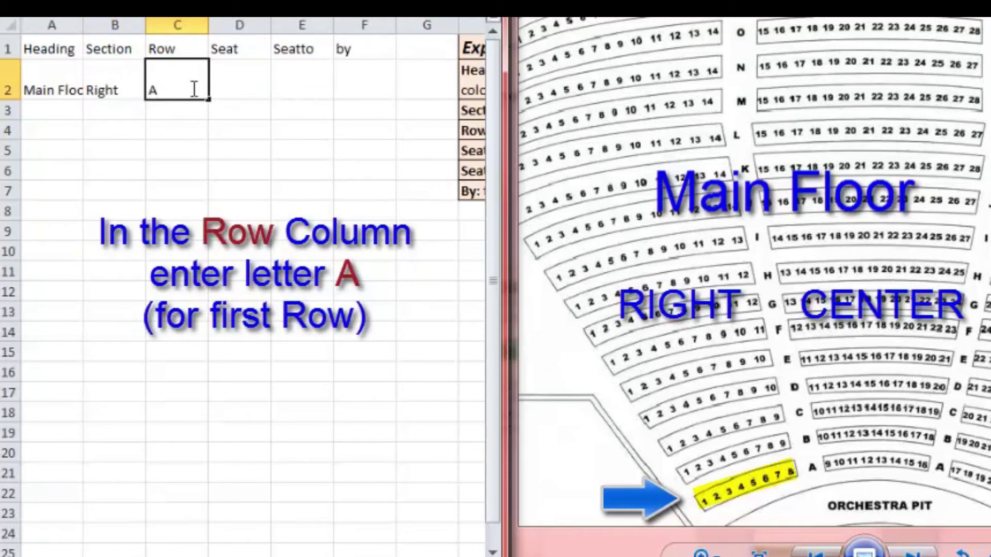
Complete the Main Floor Right row A entry with Seat 1, Seatto 8 and by 1.
left_click(247, 92)
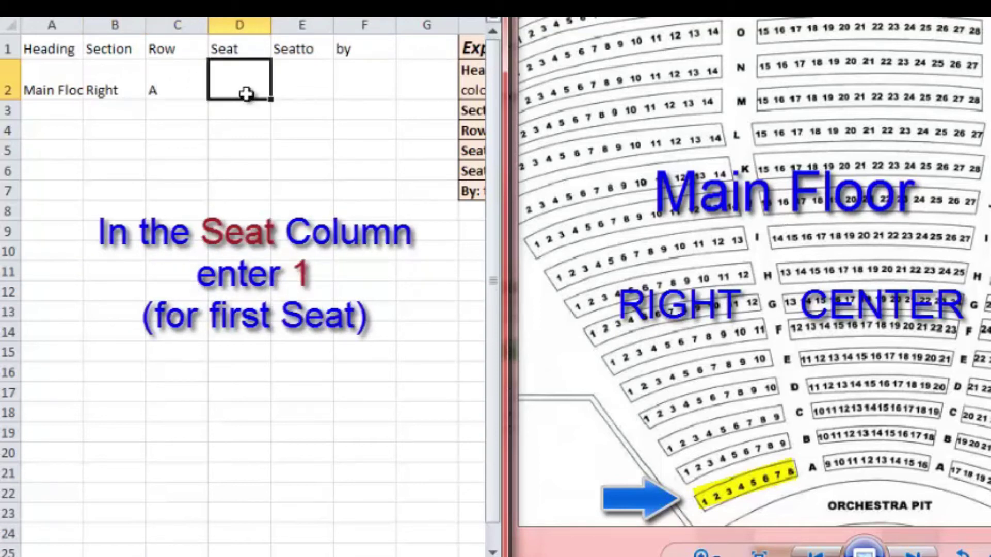
type("1")
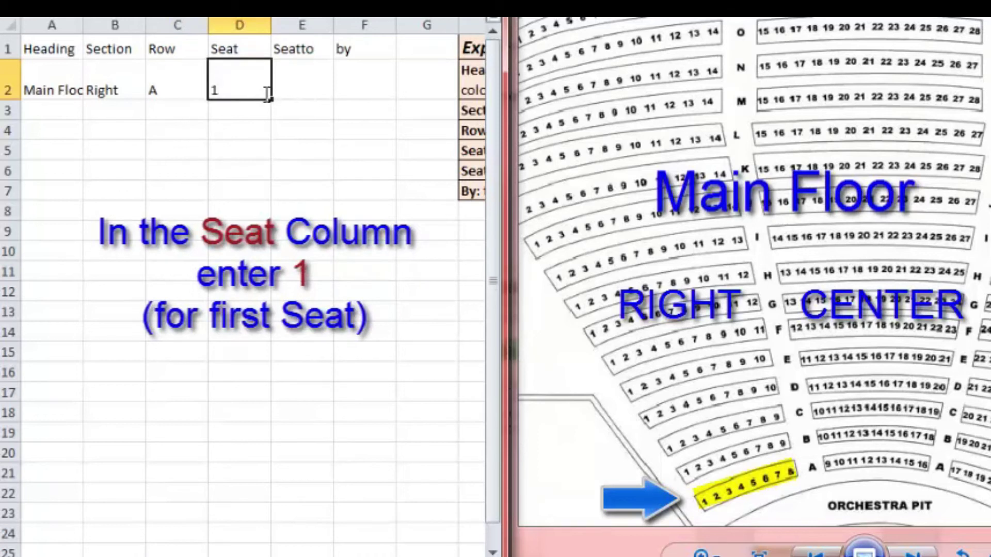
left_click(314, 93)
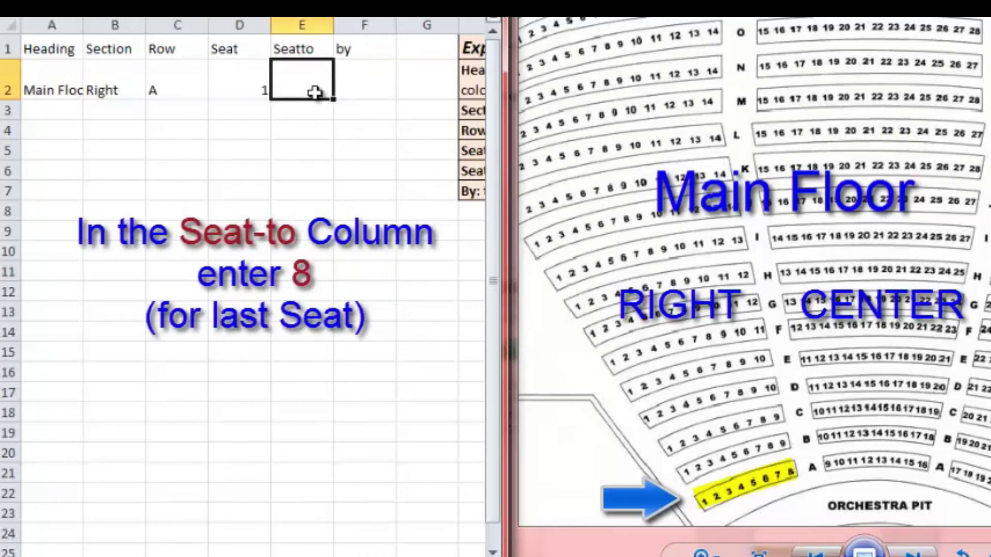
type("8")
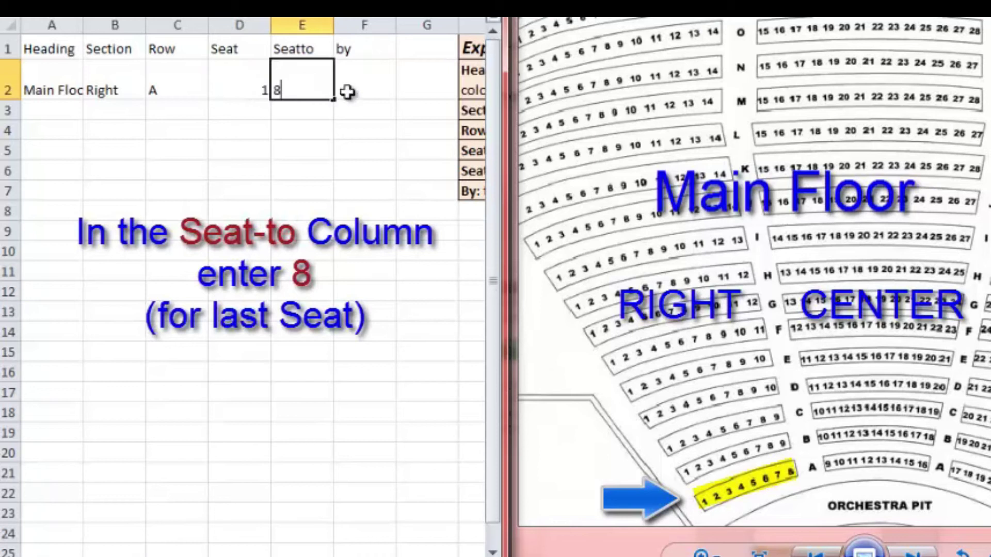
left_click(381, 89)
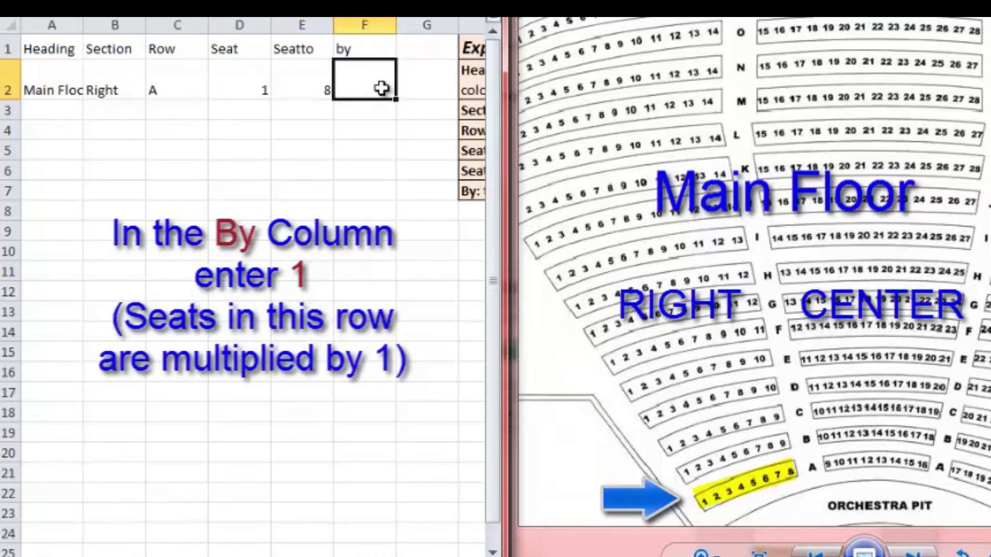
type("1")
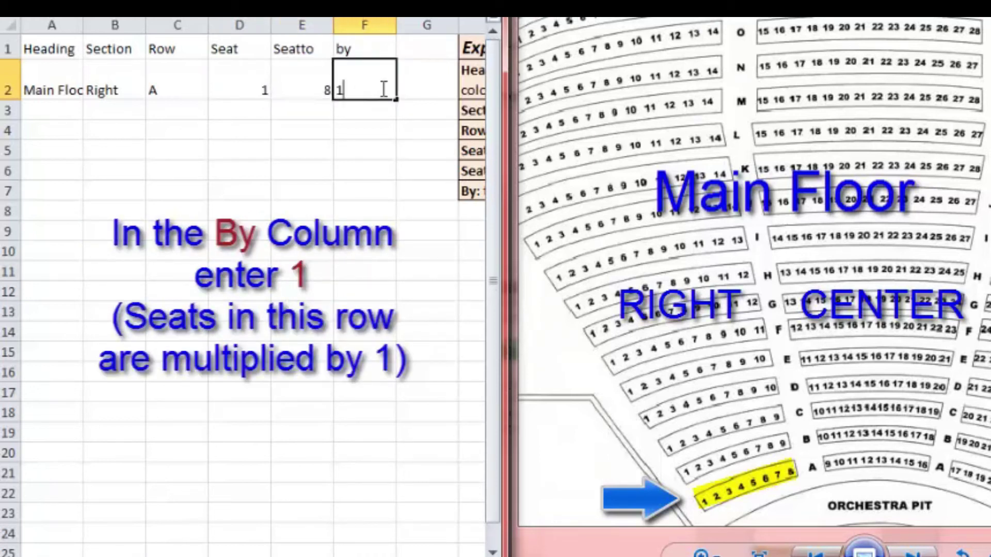
left_click(379, 108)
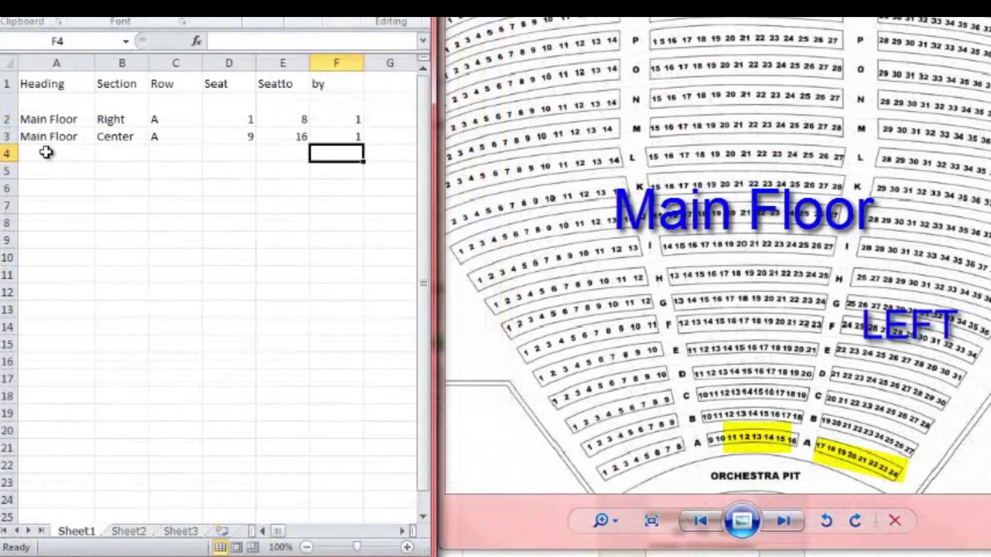
Add Main Floor entries for row A Left, seats 17 to 24, and row B Right, seats 1 to 9, both by 1.
left_click(46, 152)
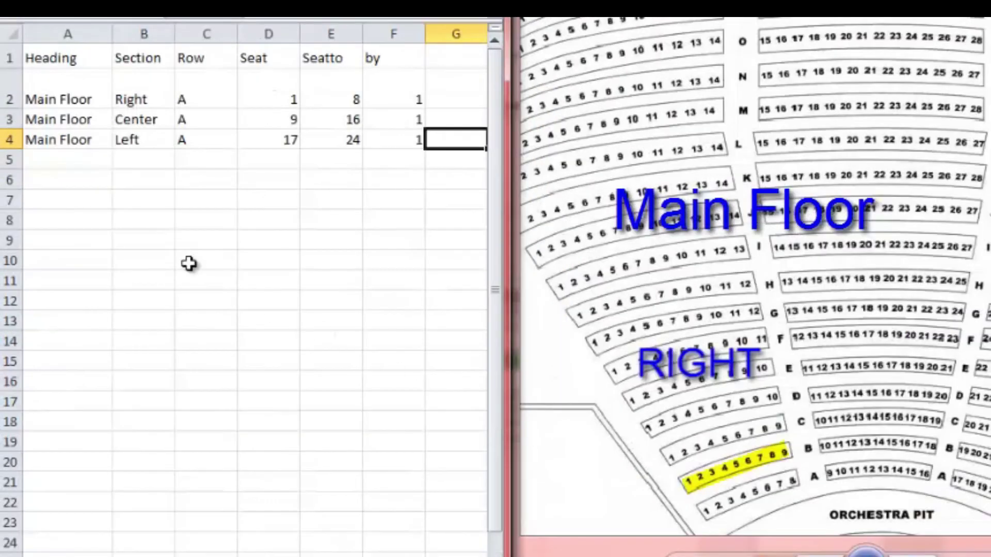
left_click(67, 161)
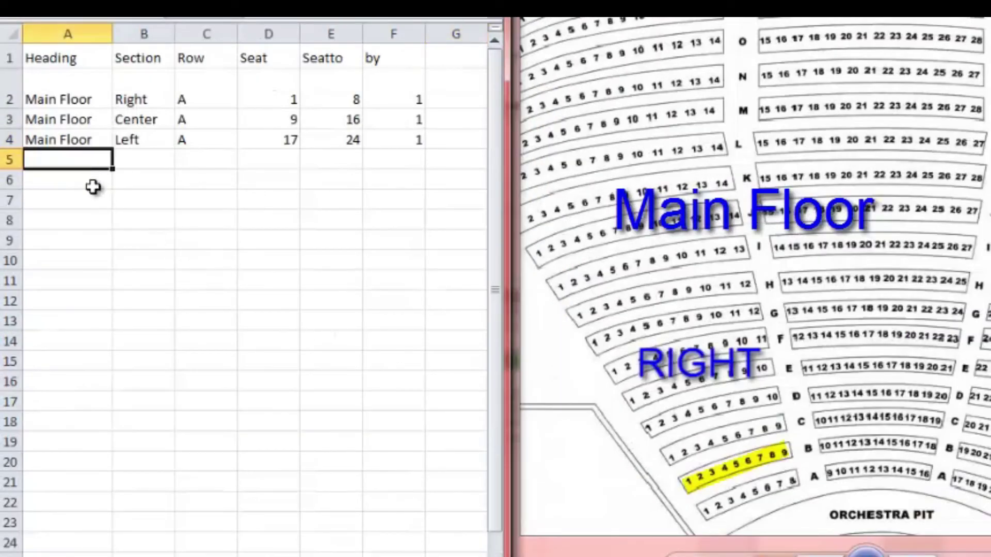
type("Main Floor")
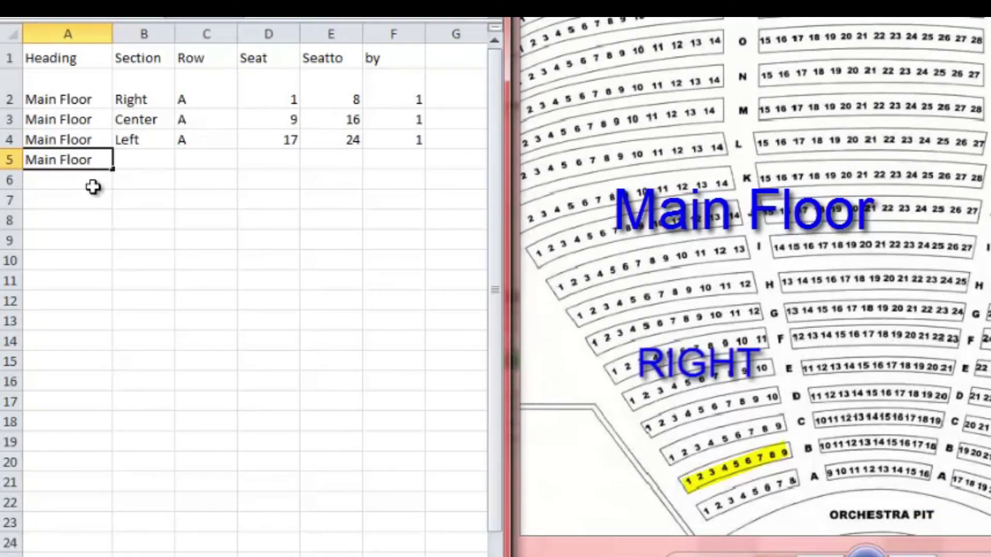
key("Tab")
type("Ri")
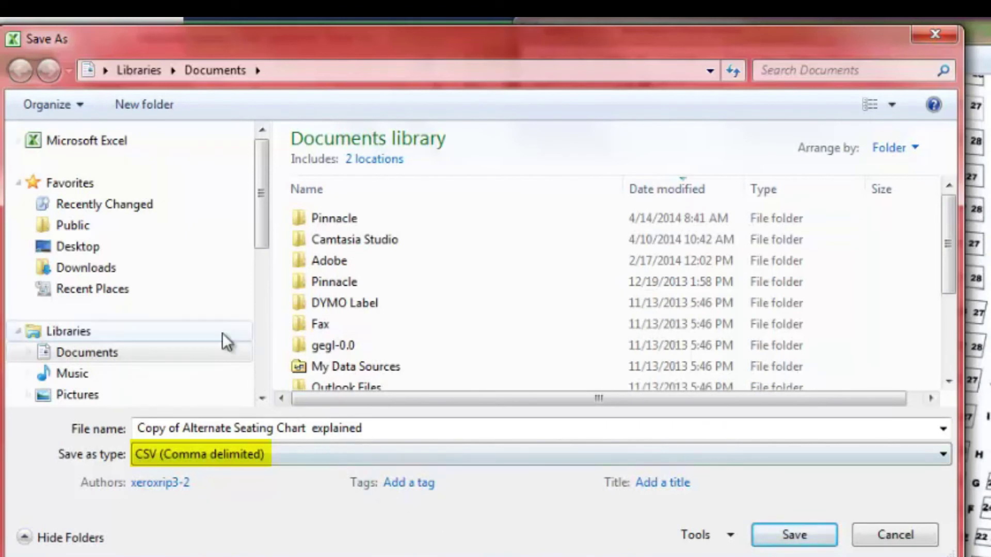
Save the seating chart to the Desktop as a comma-delimited CSV named Venue Title spreadsheet.
left_click(98, 252)
type("V")
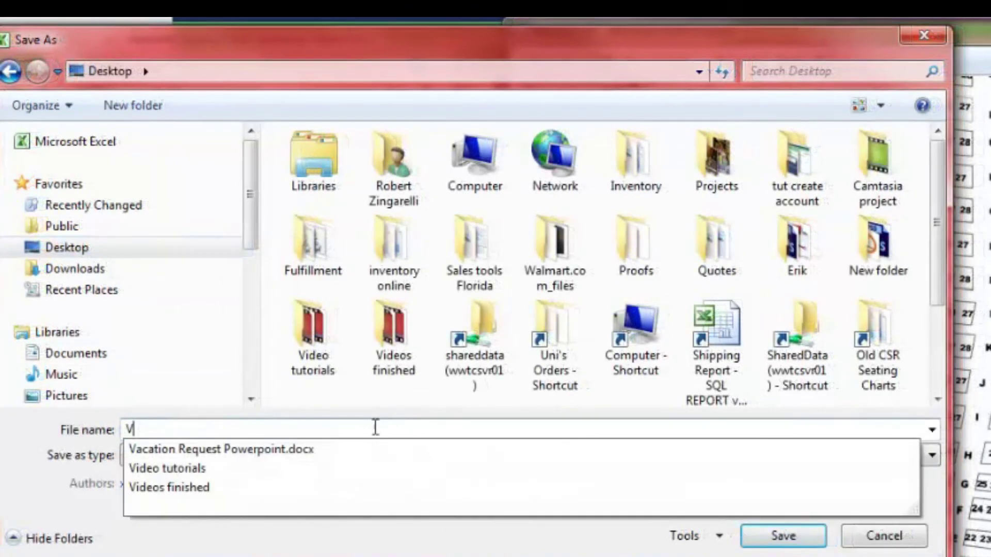
type("enue Ti")
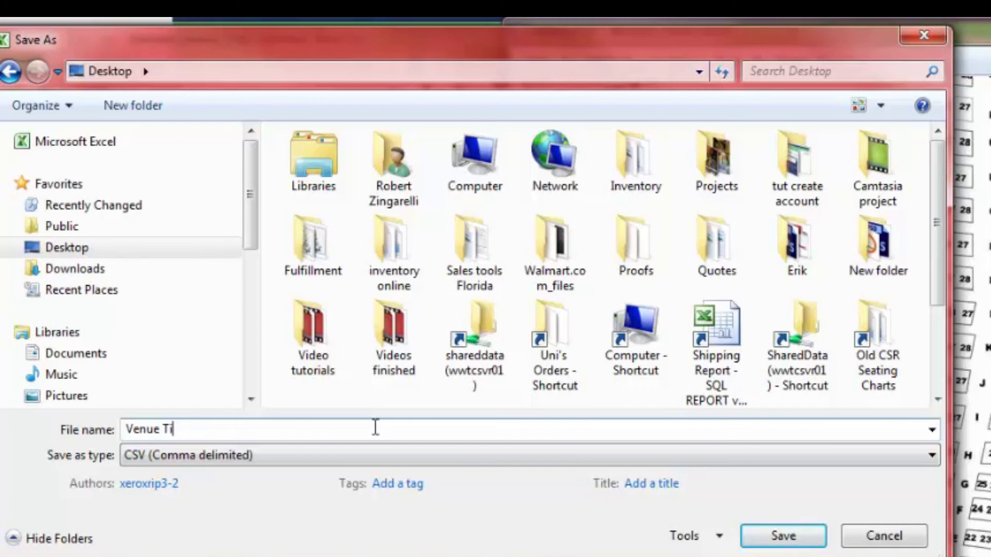
type("tle spreadsheet")
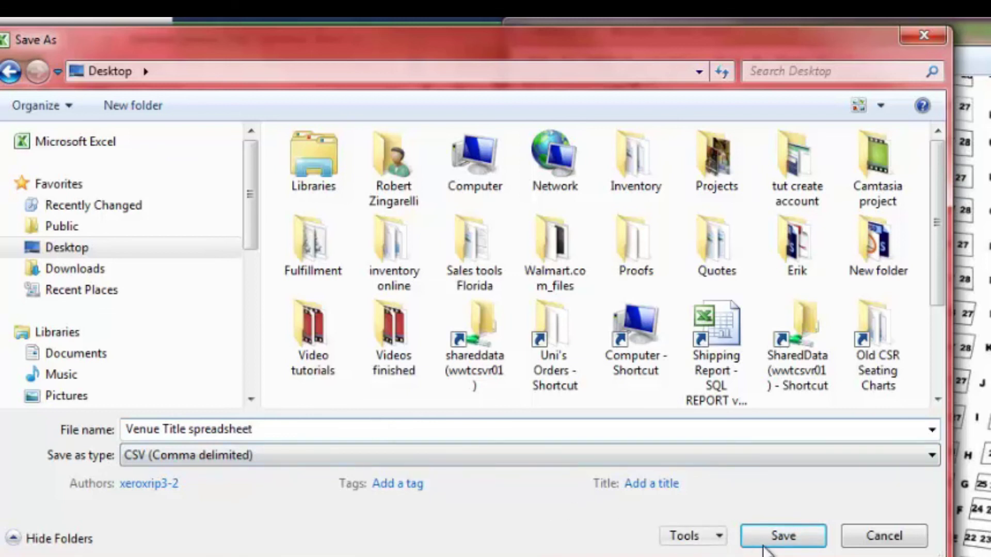
left_click(819, 544)
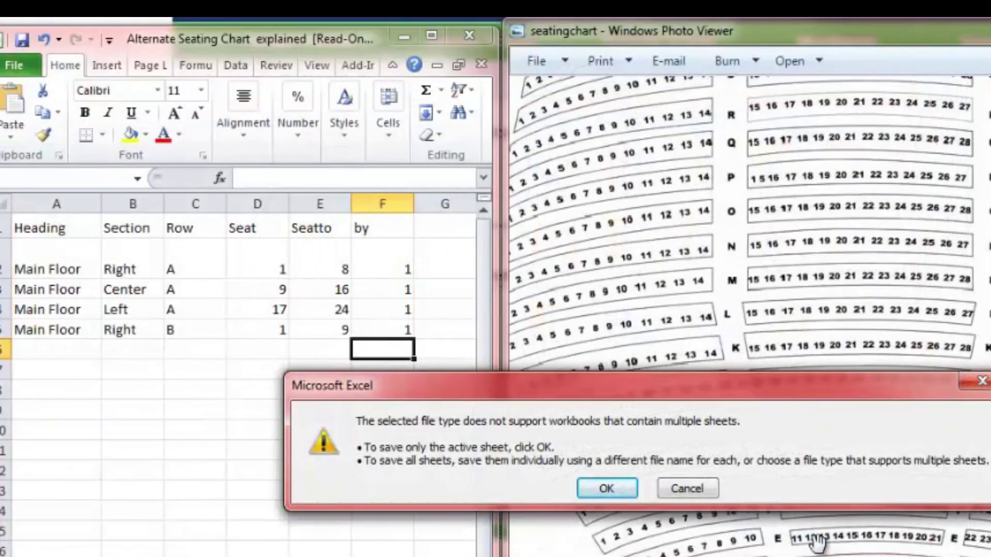